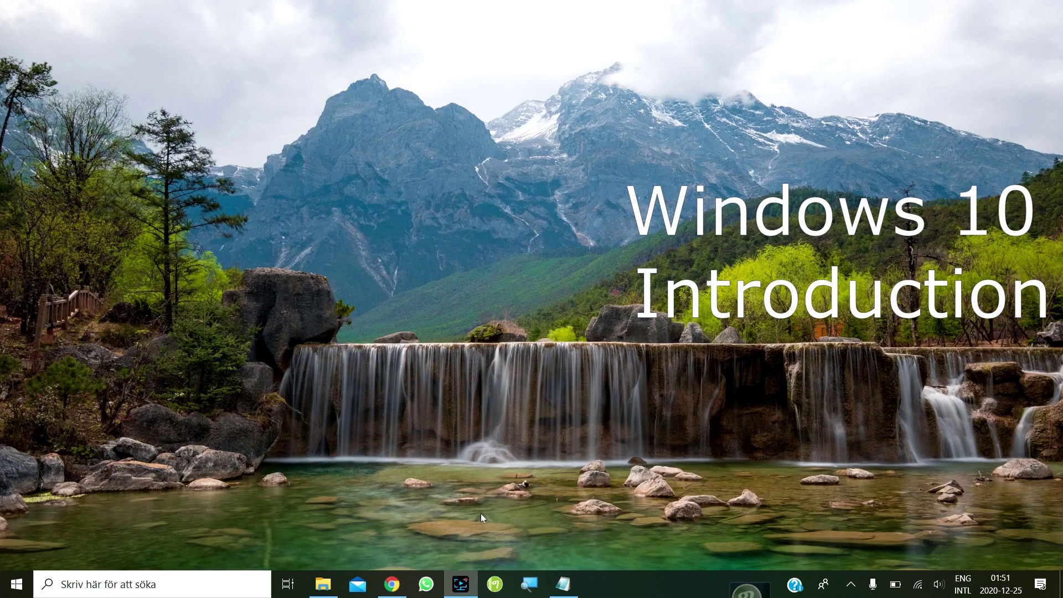
click(462, 587)
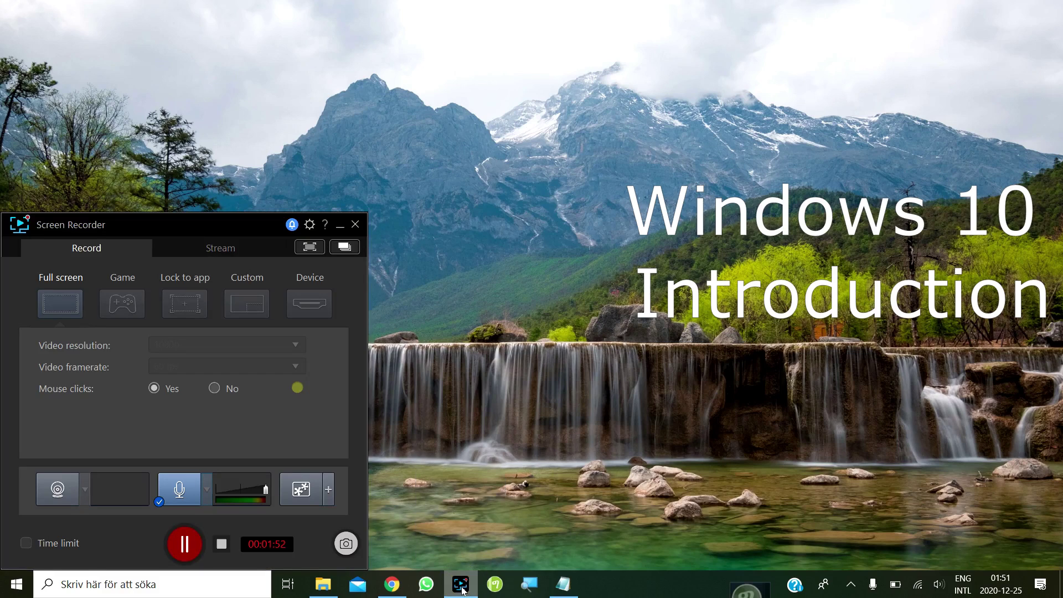
click(463, 589)
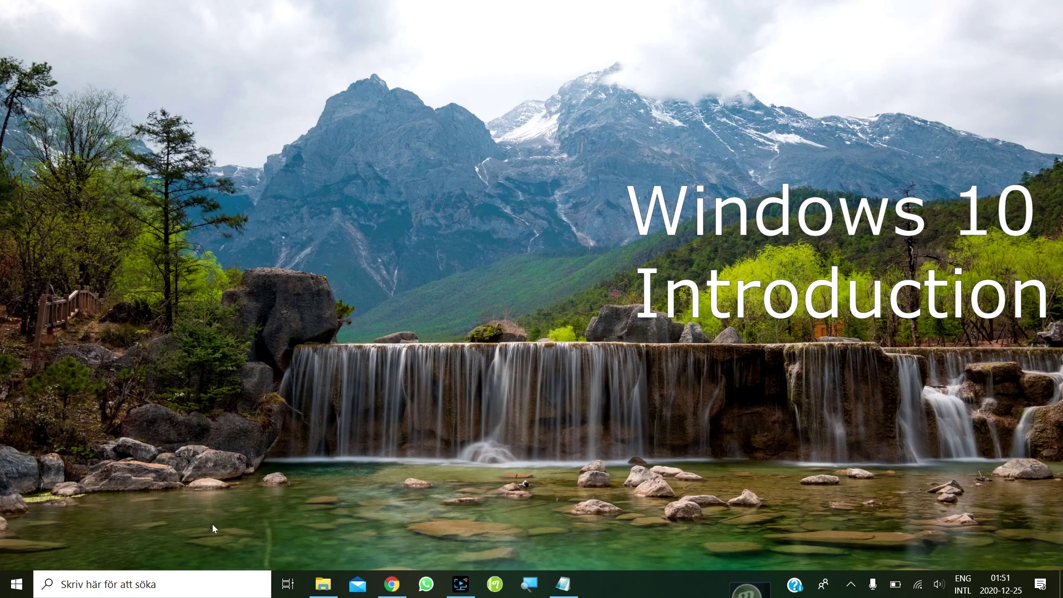
View the Start menu's power choices for sleep, shutdown and restart, and return to the desktop
click(18, 583)
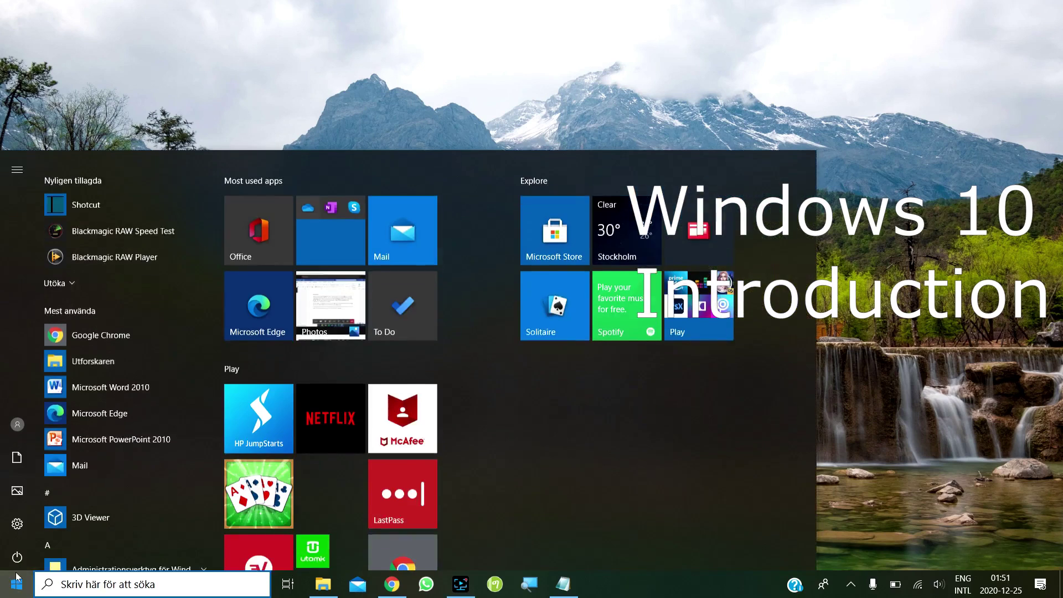
click(21, 556)
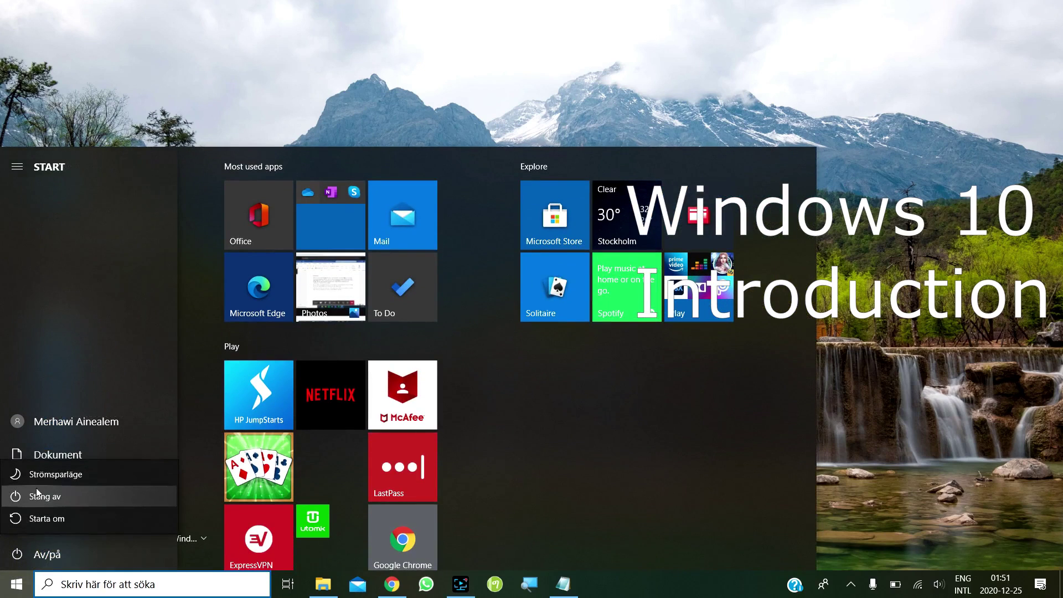
click(42, 474)
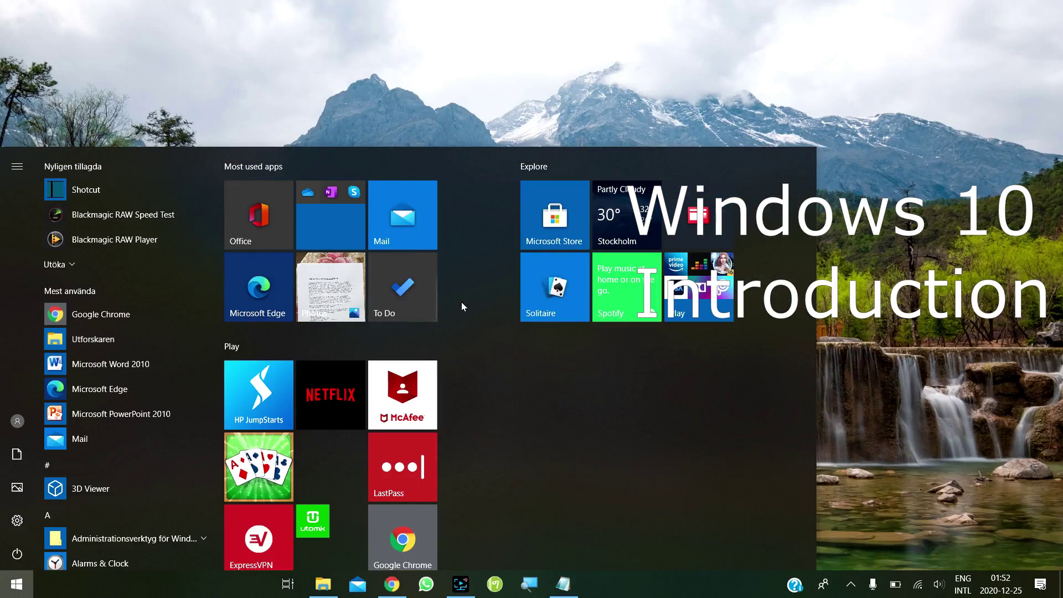
click(729, 19)
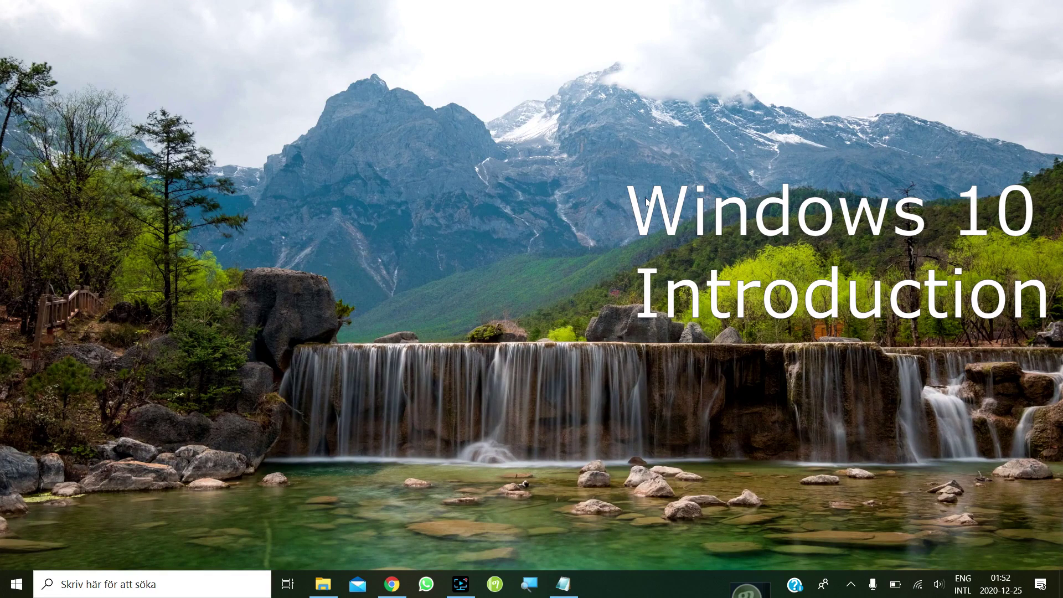
Show the icons on the desktop by enabling Visa skrivbordsikoner
right_click(380, 113)
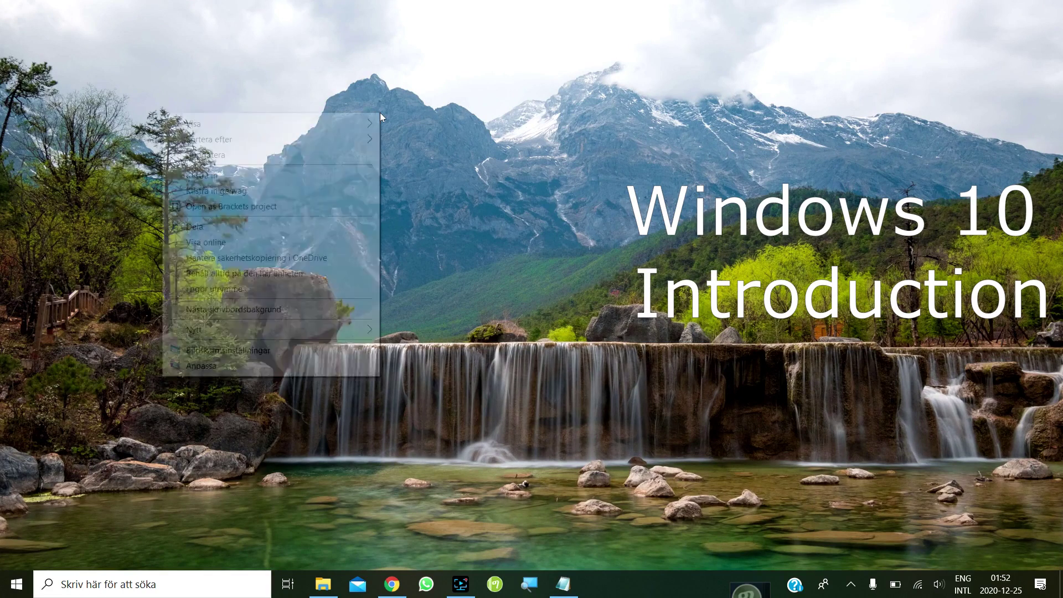
mouse_move(350, 120)
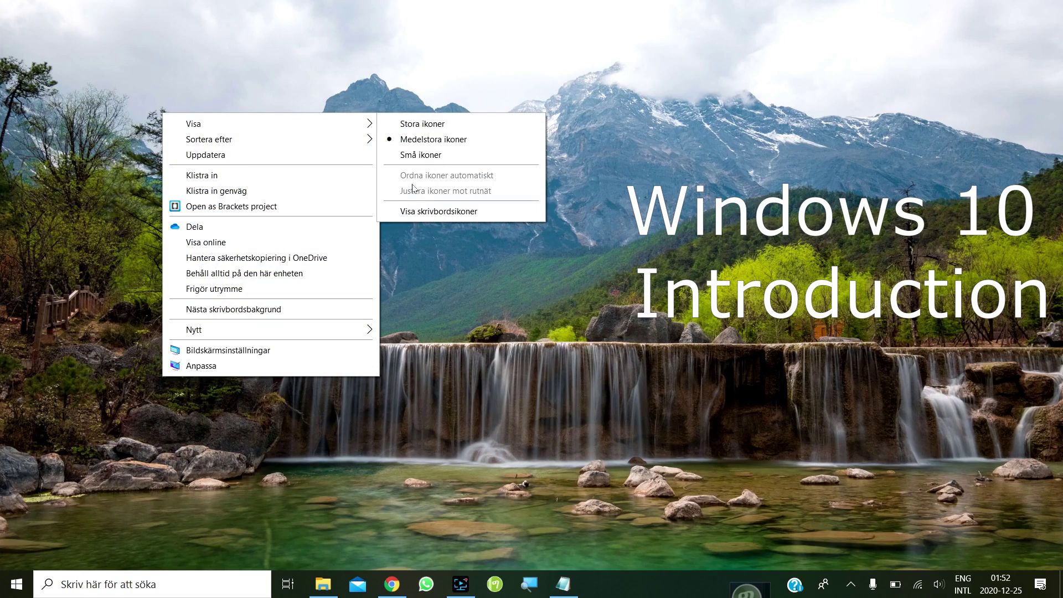
click(415, 210)
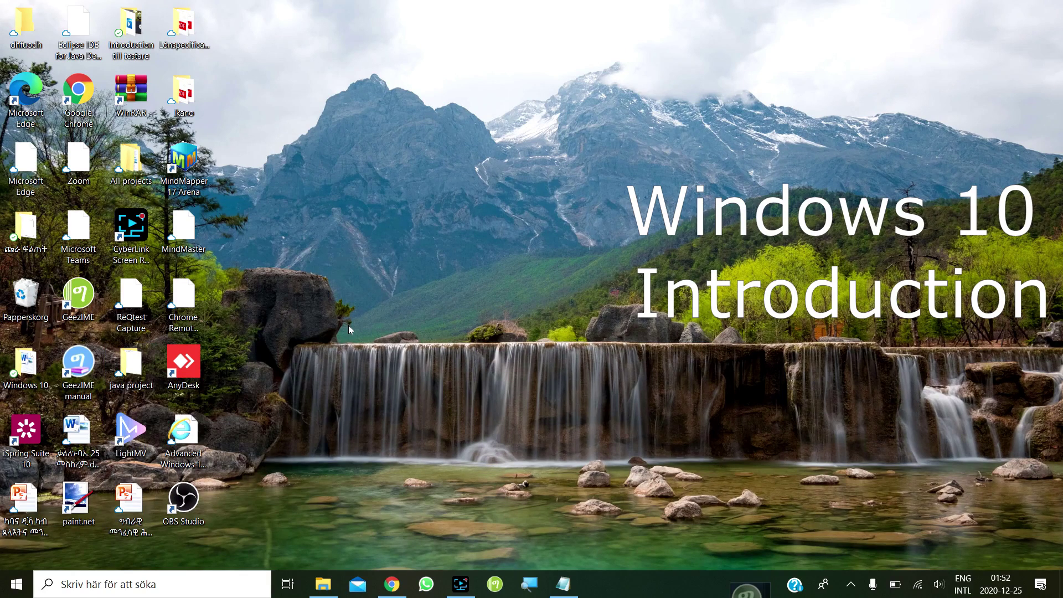
Hide all desktop icons by disabling Visa skrivbordsikoner
right_click(408, 161)
mouse_move(396, 167)
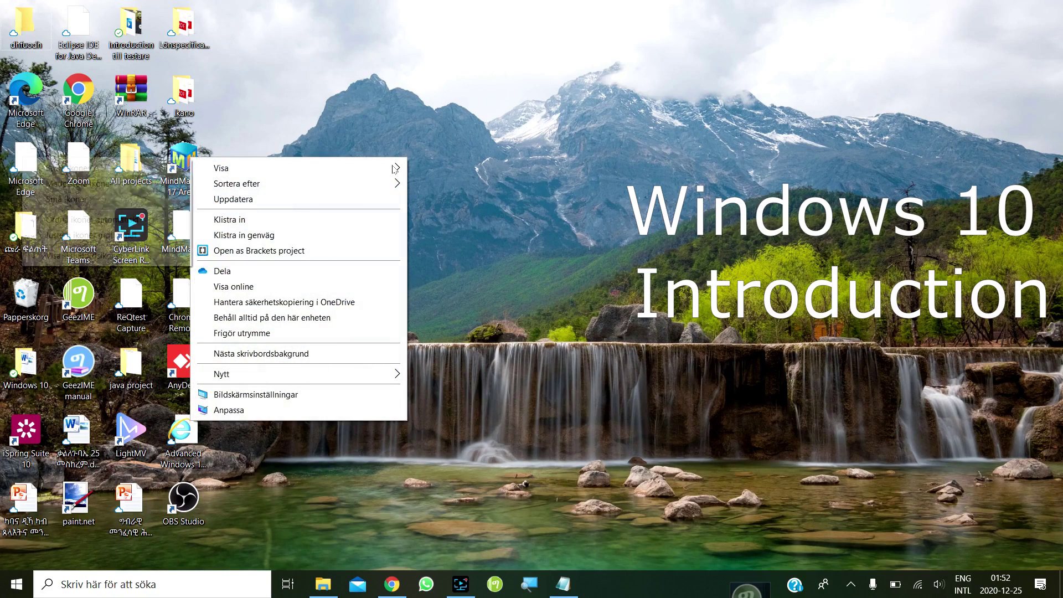
click(150, 256)
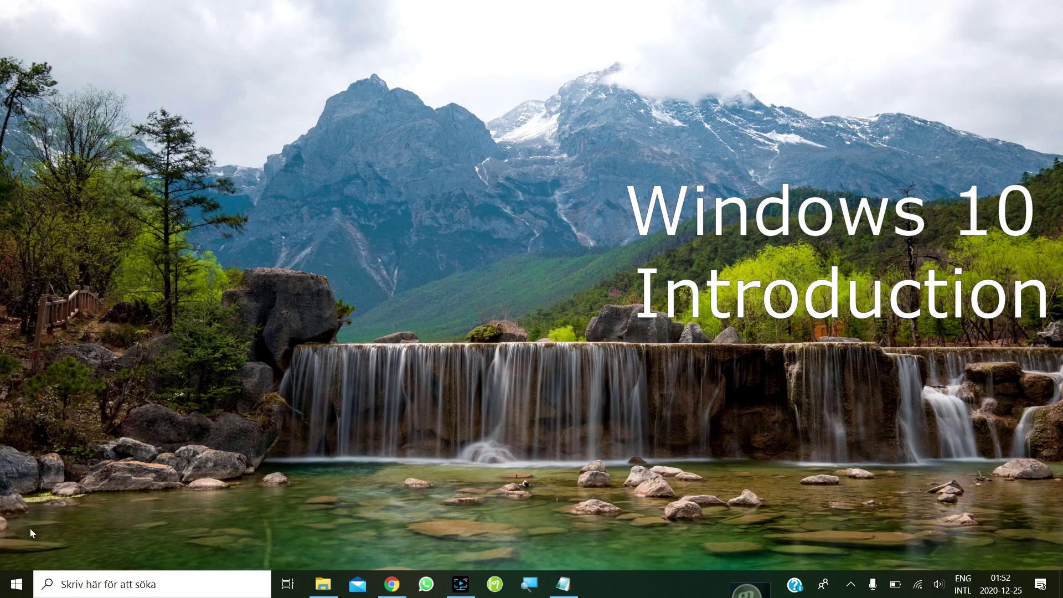
Examine the Start menu's alphabetical list of installed apps and its recently added and most used sections, and close the menu
click(19, 583)
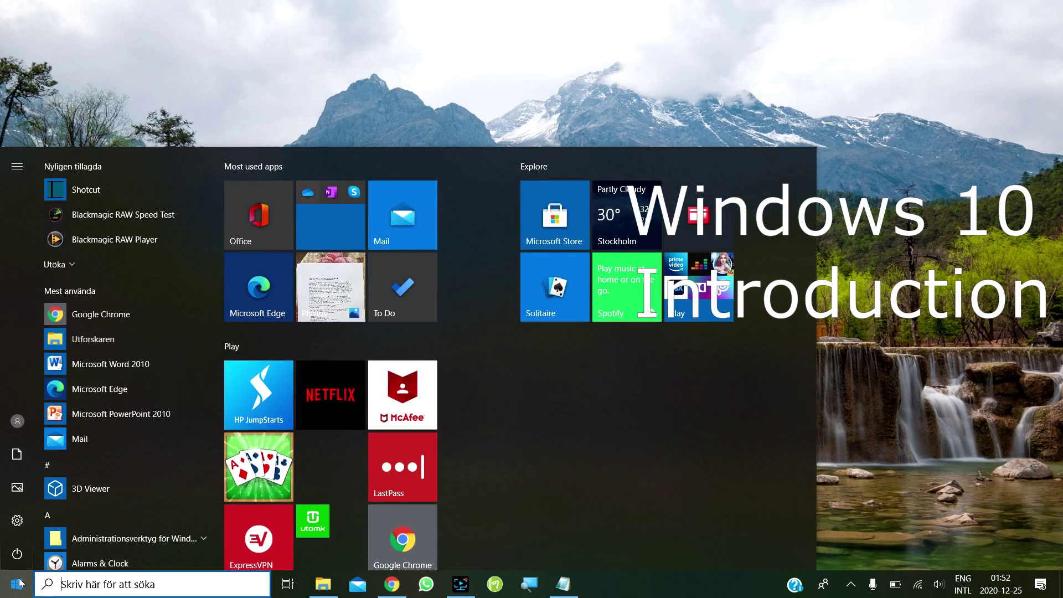
scroll(82, 464, down, 4)
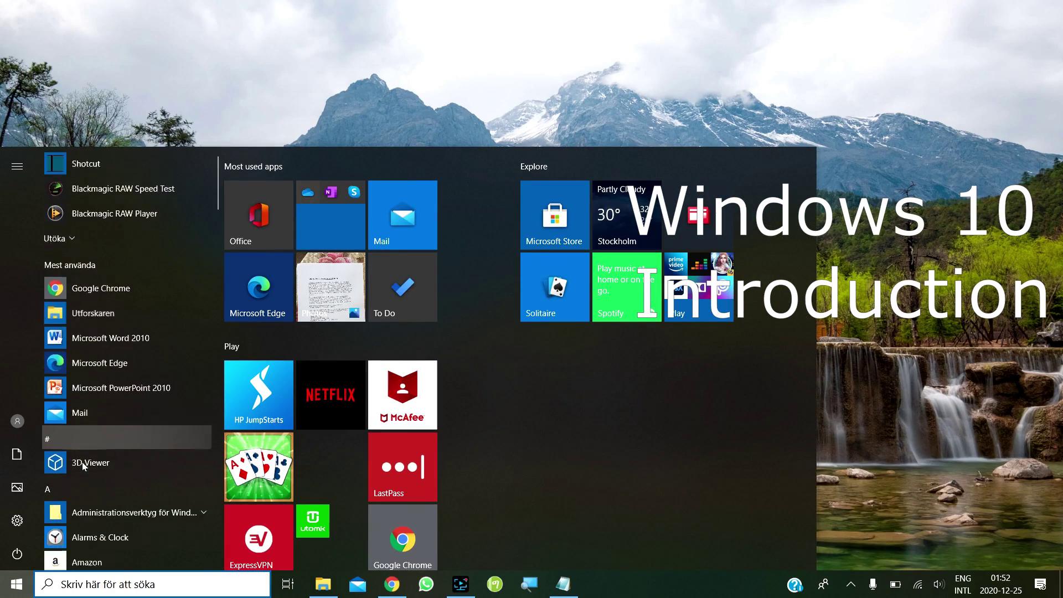
scroll(82, 461, down, 20)
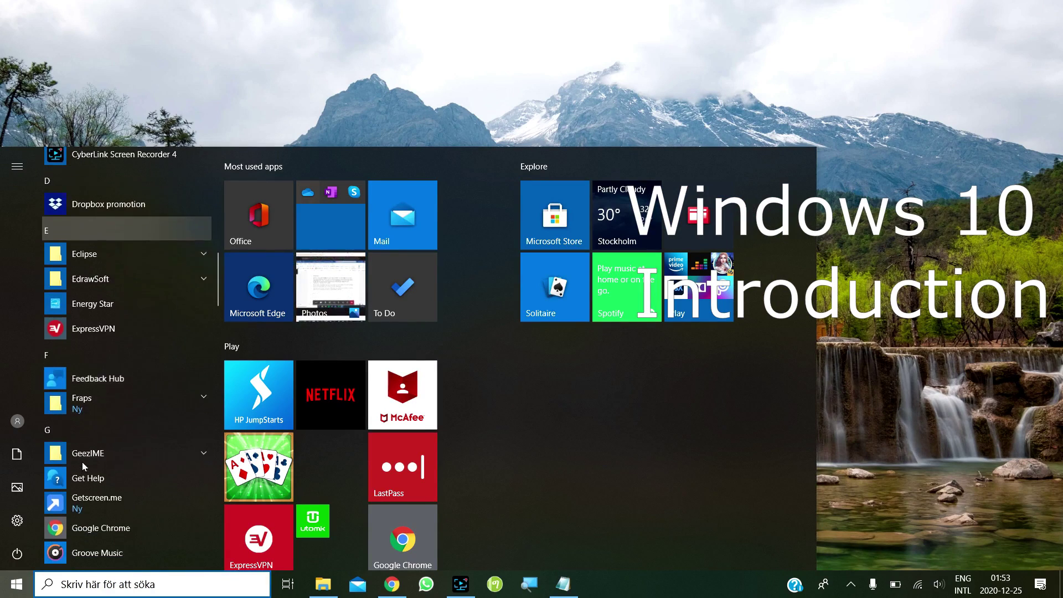
scroll(83, 467, down, 7)
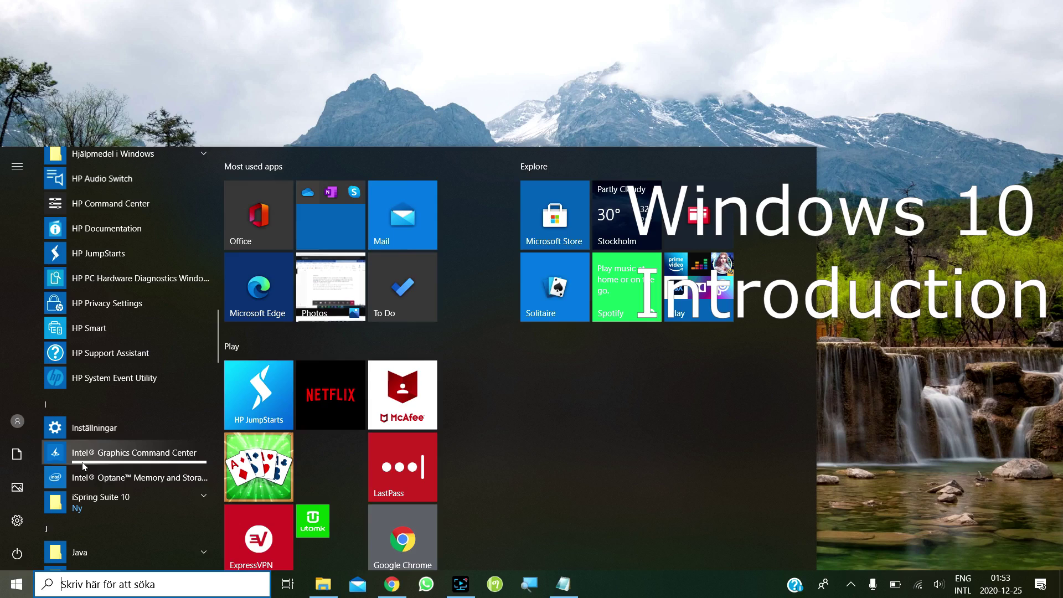
scroll(83, 466, down, 20)
scroll(83, 466, down, 15)
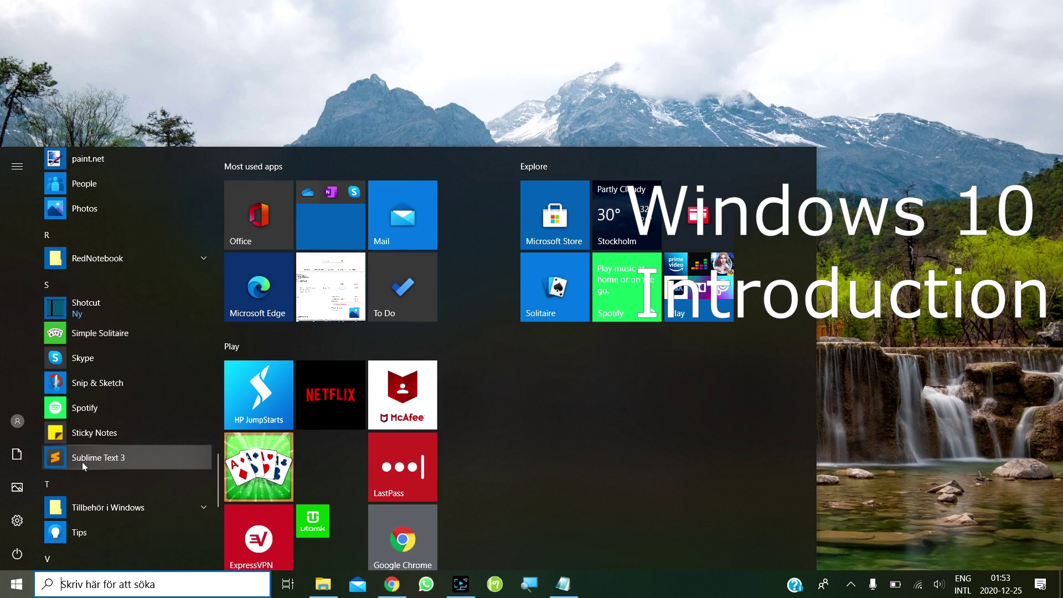
scroll(84, 466, up, 20)
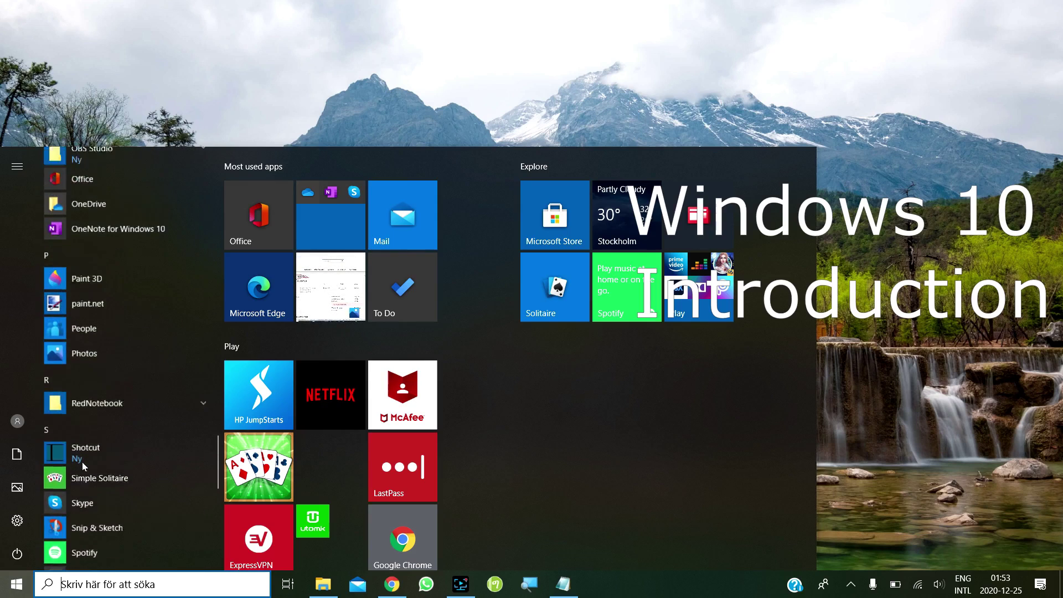
scroll(83, 466, up, 5)
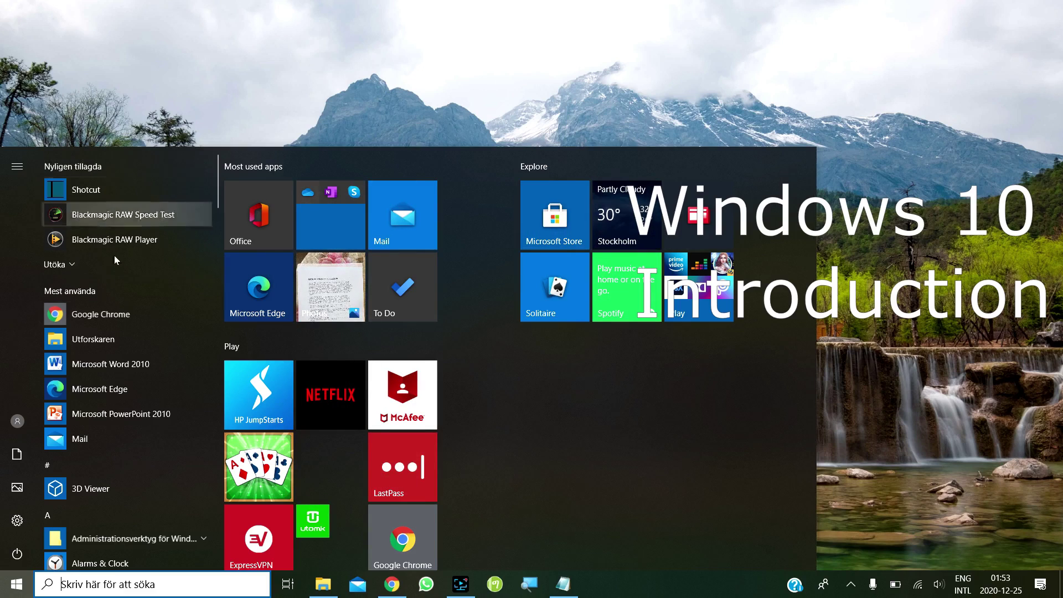
mouse_move(17, 520)
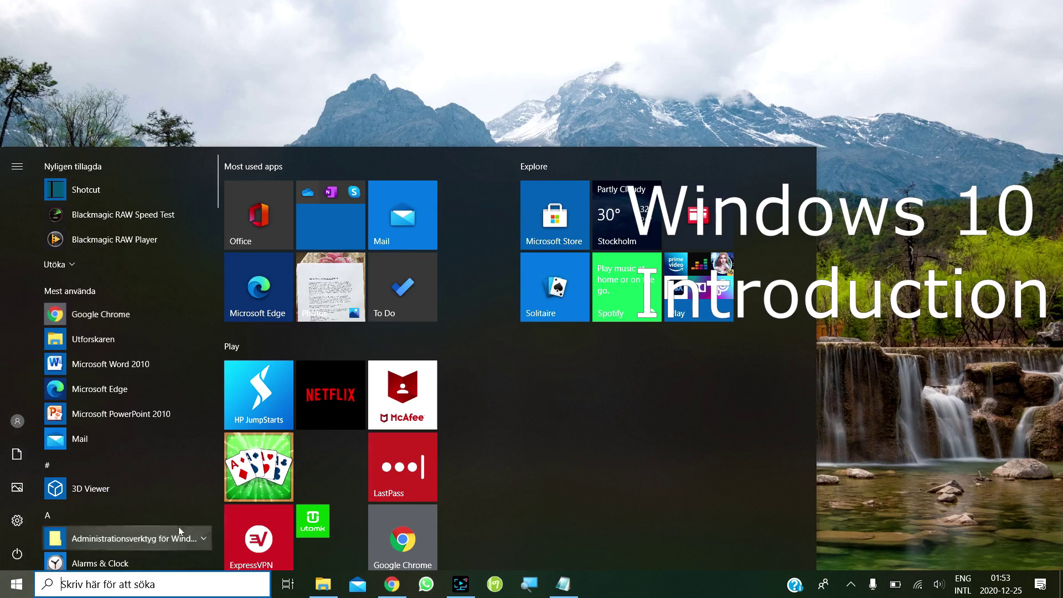
click(934, 291)
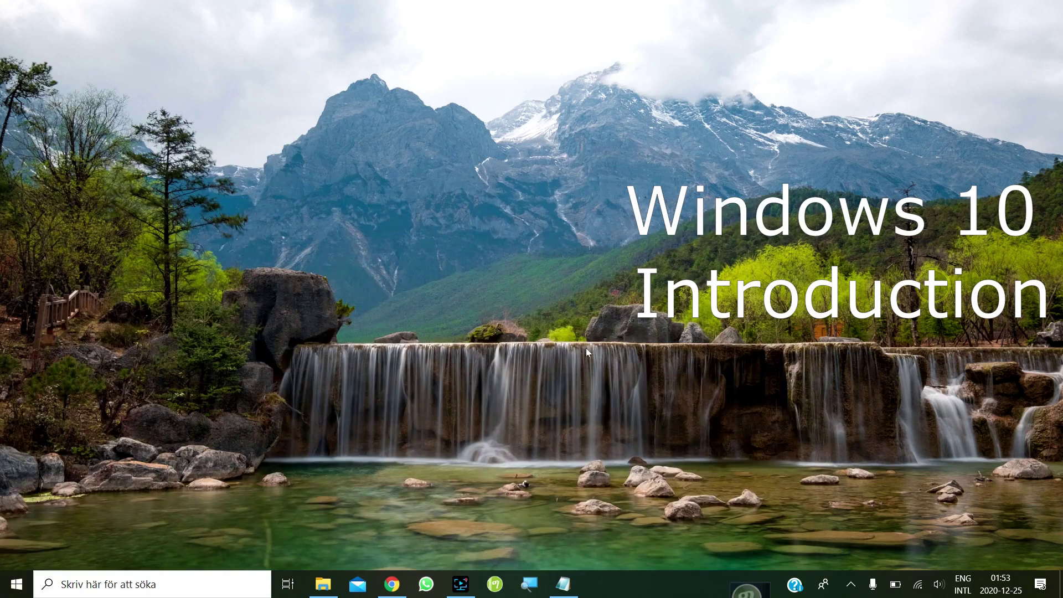
View the search pane's popular and recent apps, and bring up the Task View overview of open windows
click(135, 585)
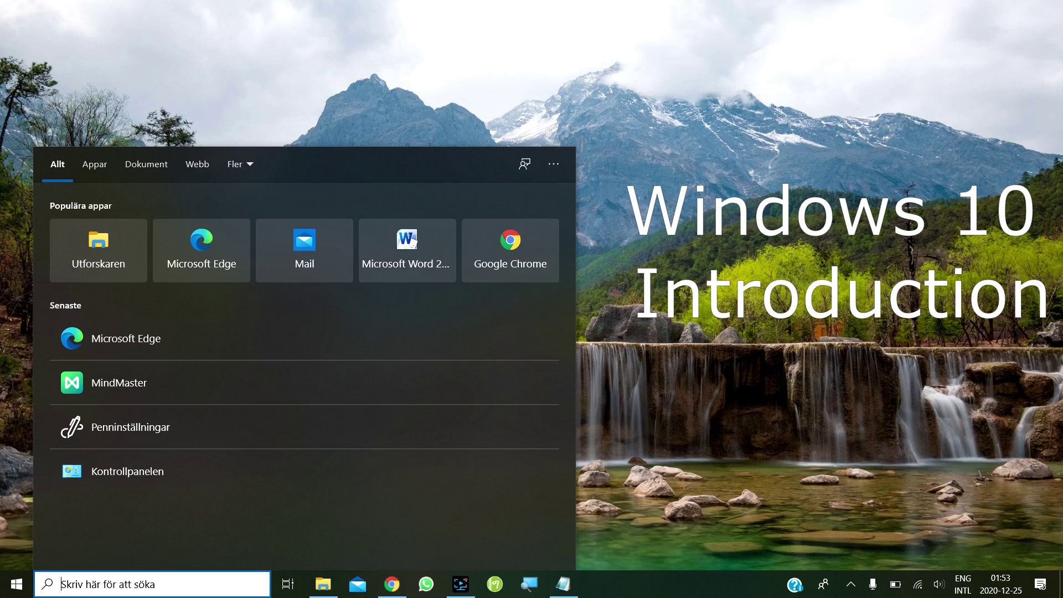
click(289, 589)
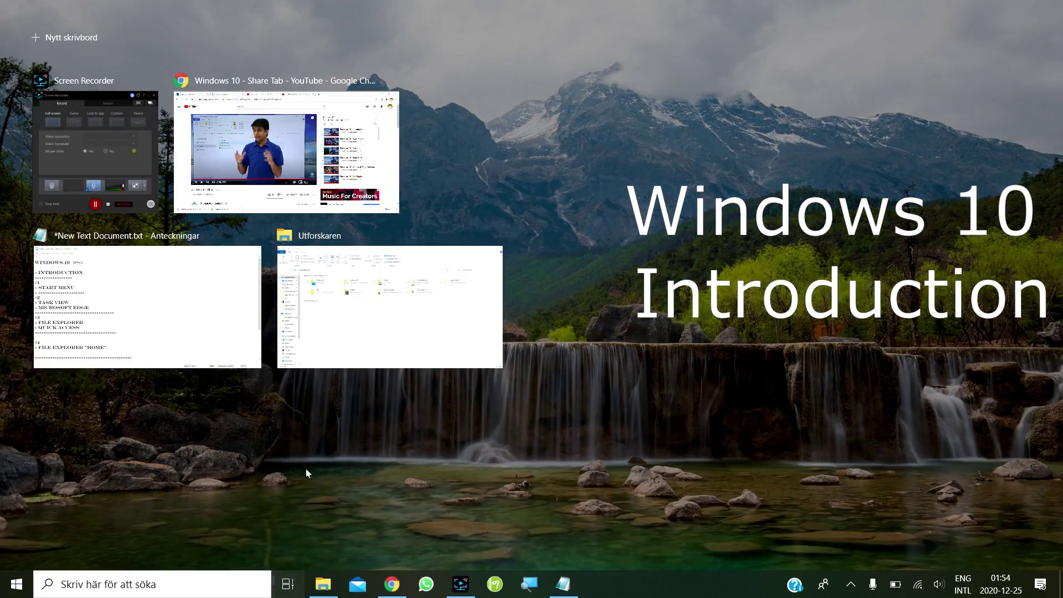
click(288, 584)
click(289, 586)
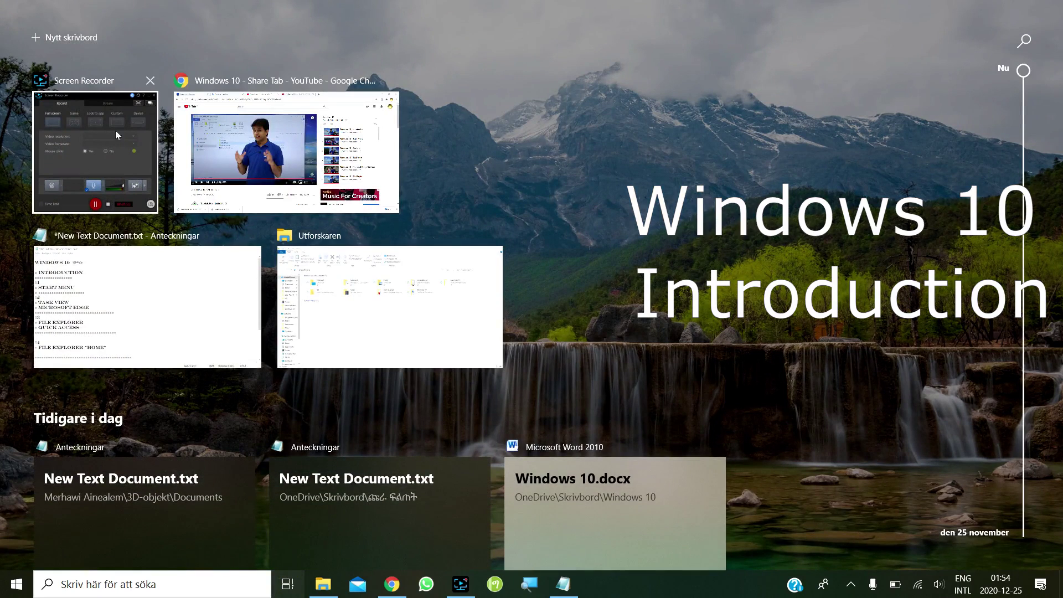
Add a second virtual desktop in Task View, remove it, and return to the desktop
click(58, 35)
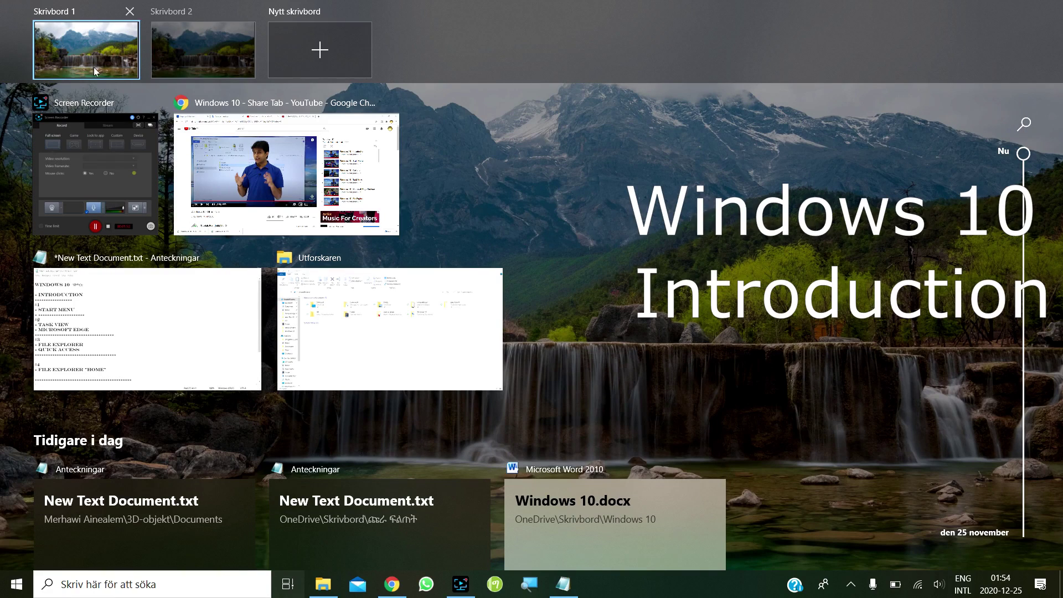
mouse_move(215, 52)
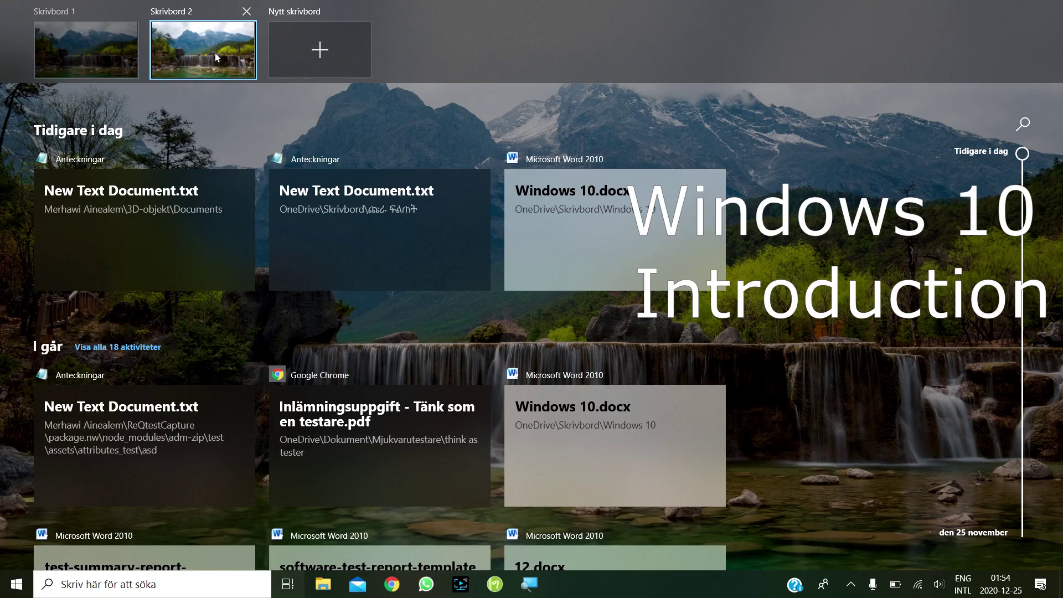
click(246, 11)
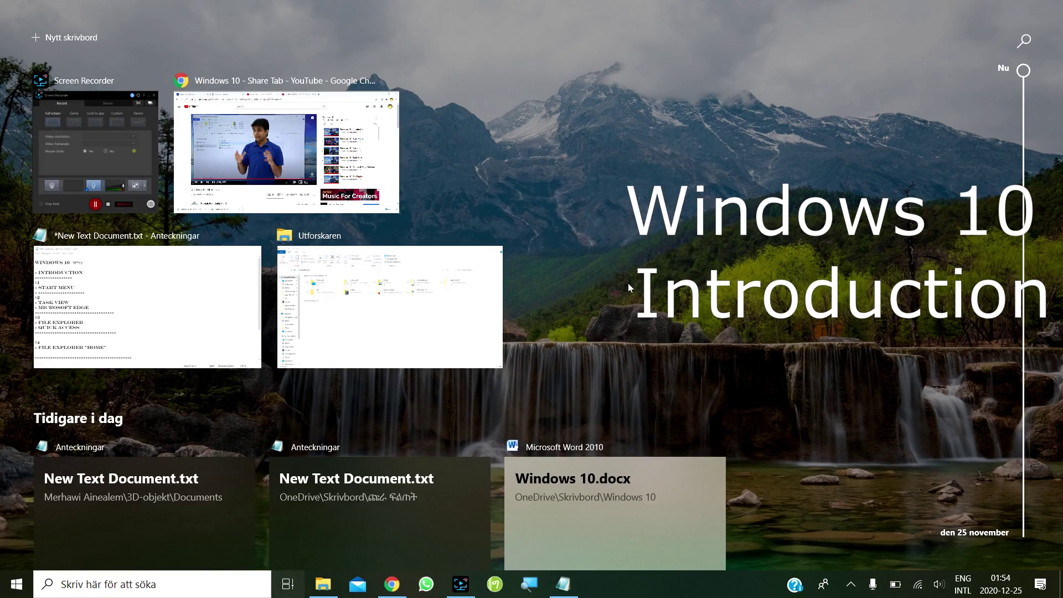
click(628, 285)
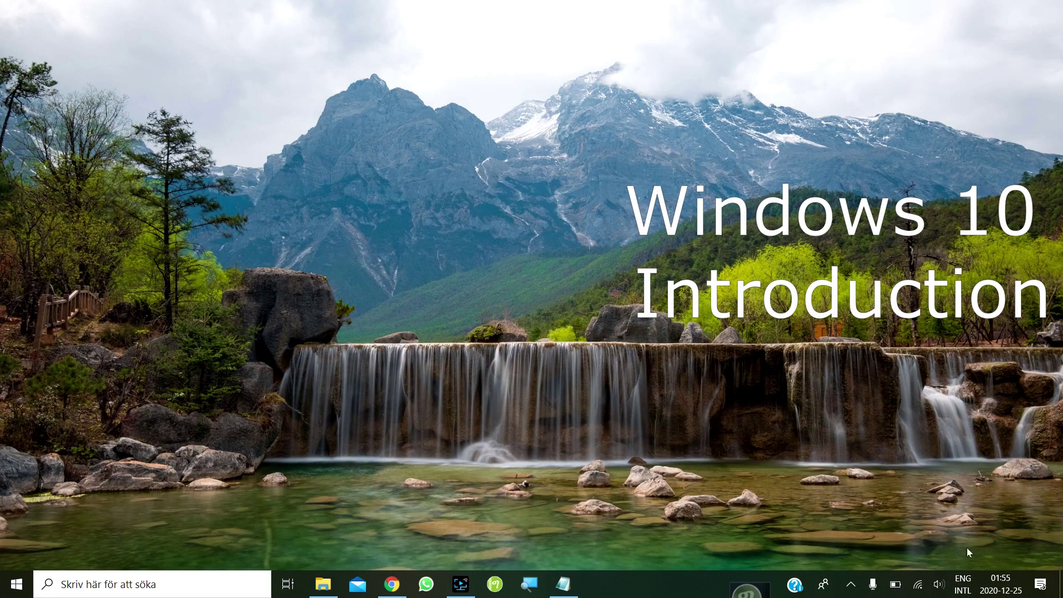
Show the action center and open the OneDrive notification about OneNote shortcuts
mouse_move(1023, 577)
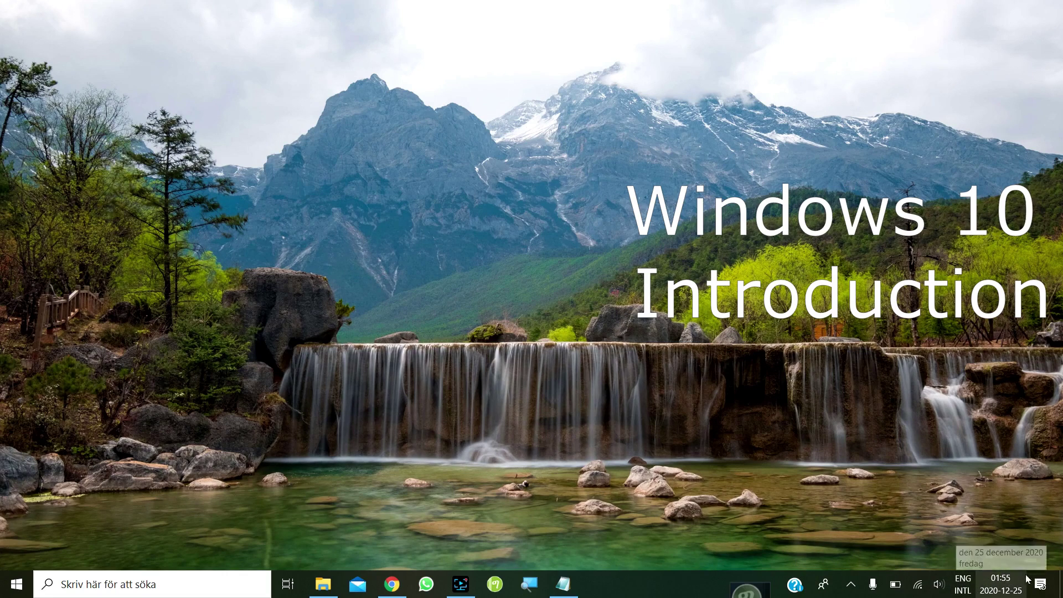
click(1041, 584)
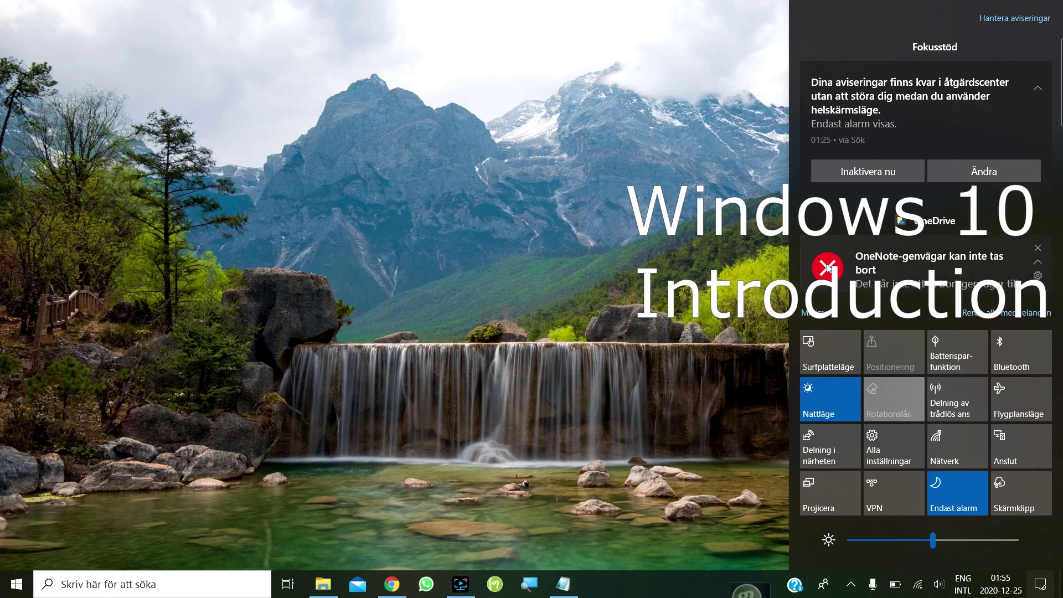
click(829, 268)
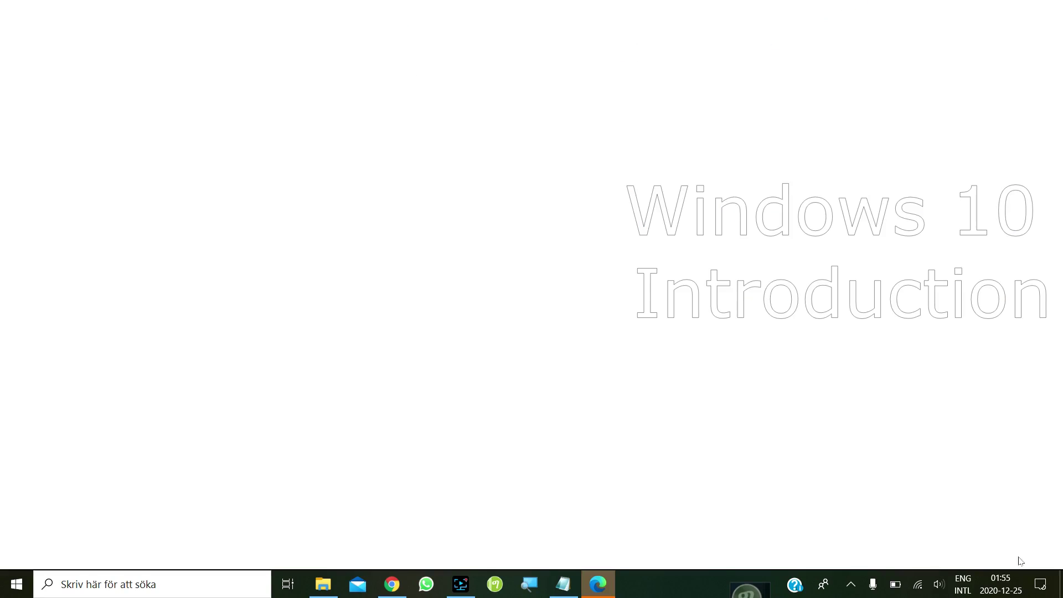
View the action center's notifications and quick settings again, and close the OneDrive browser window
click(1040, 584)
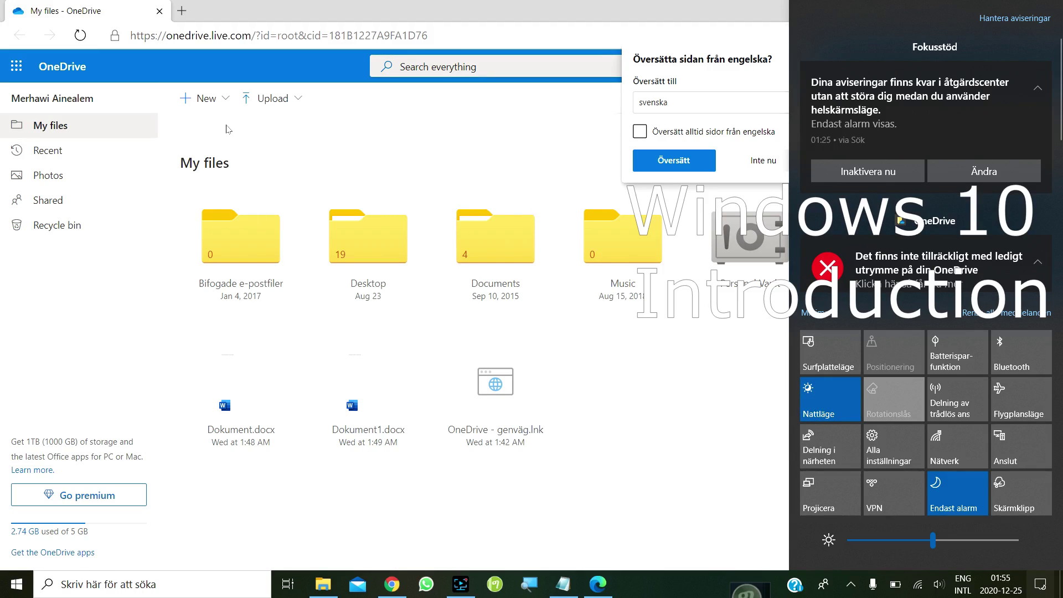
click(348, 77)
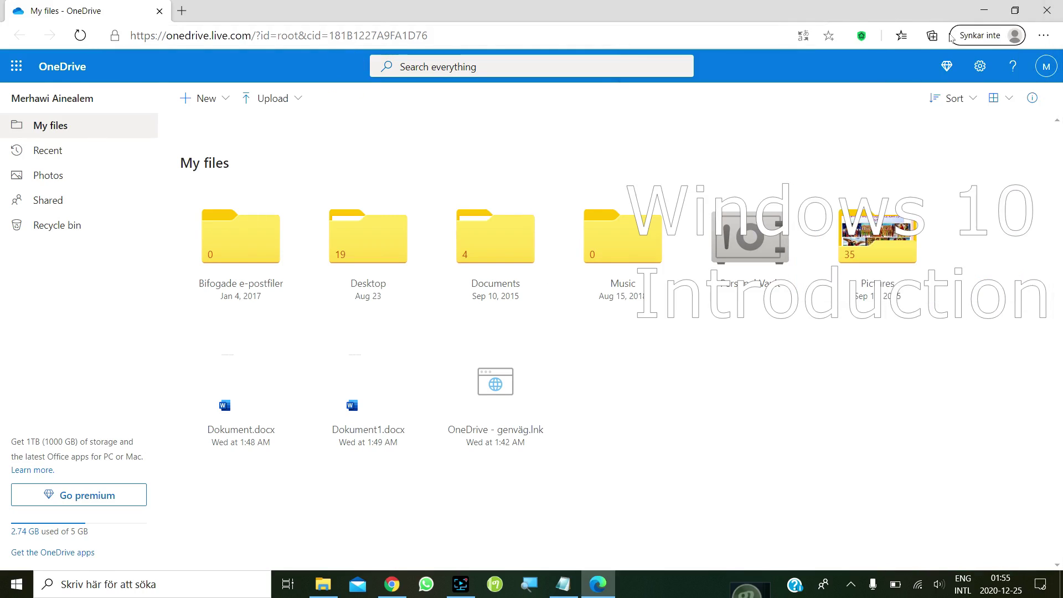
click(1048, 13)
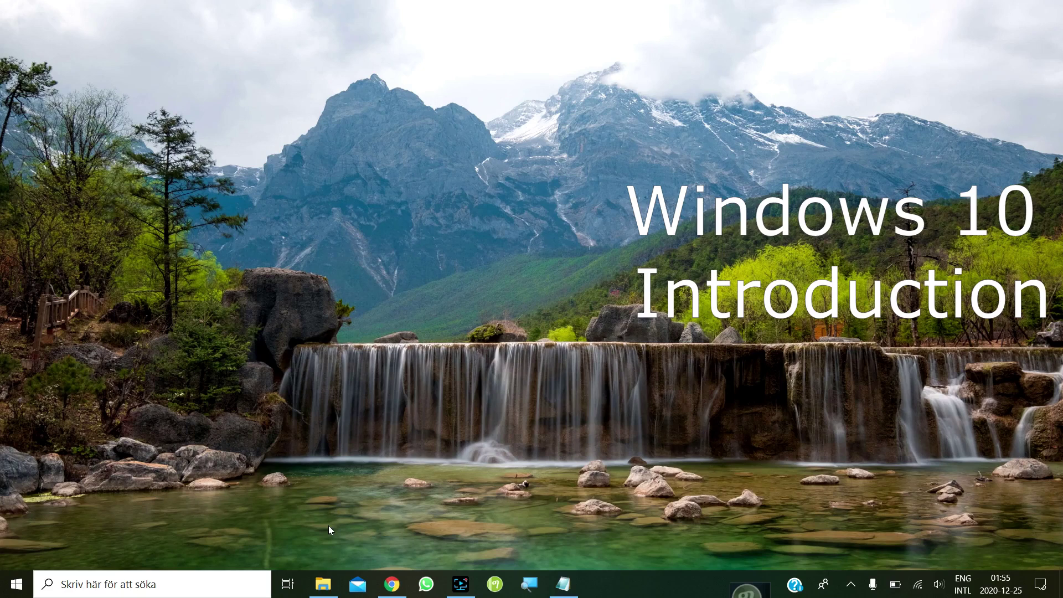
Preview the open File Explorer window
mouse_move(322, 593)
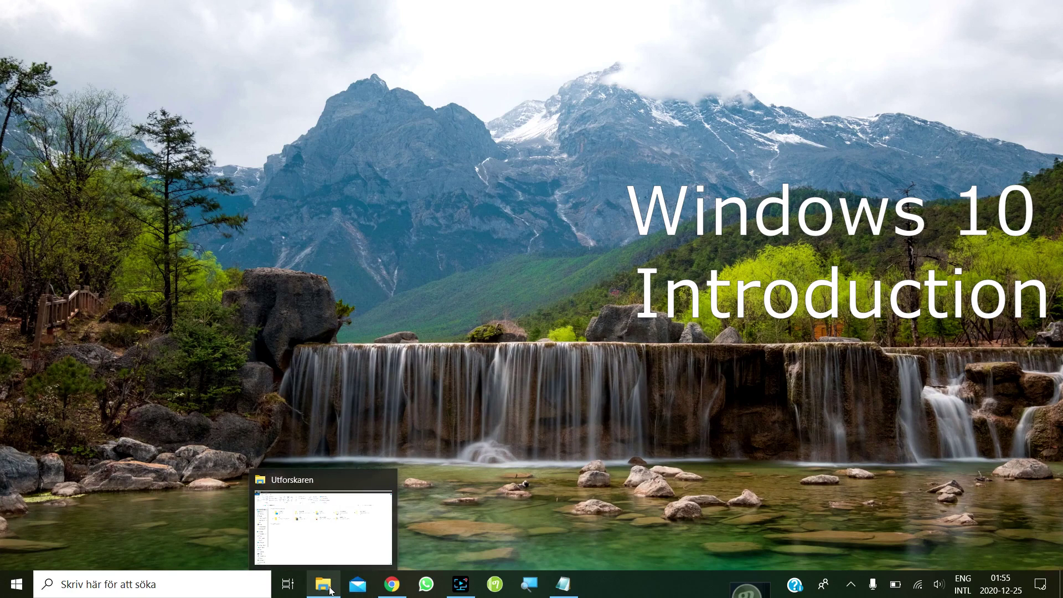